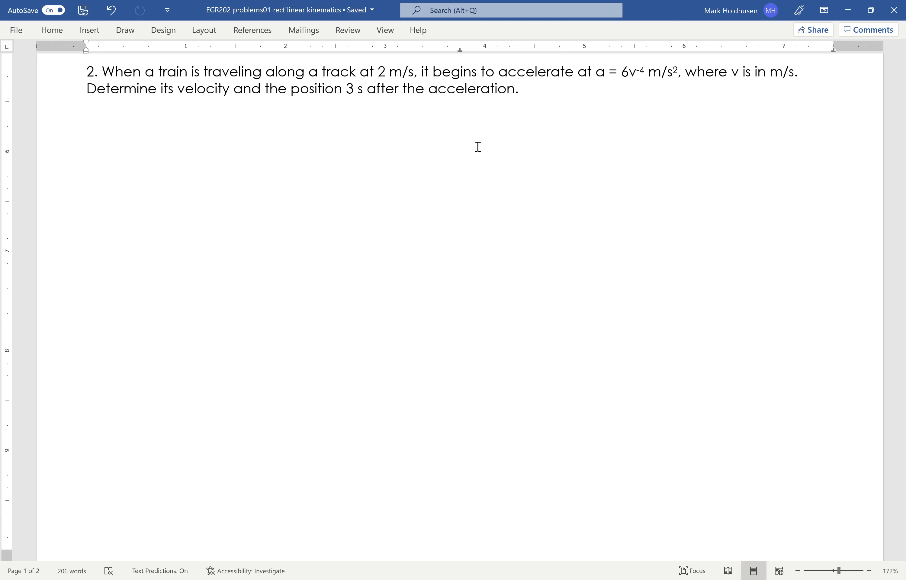
# Step: Handwrite a = dv/dt below the problem
pyautogui.moveTo(117, 117)
pyautogui.mouseDown()
pyautogui.moveTo(117, 126)
pyautogui.moveTo(129, 118)
pyautogui.mouseUp()
pyautogui.moveTo(122, 123); pyautogui.dragTo(159, 120)
pyautogui.moveTo(169, 113)
pyautogui.mouseDown()
pyautogui.moveTo(146, 121)
pyautogui.moveTo(182, 123)
pyautogui.mouseUp()
pyautogui.moveTo(160, 135); pyautogui.dragTo(161, 138)
pyautogui.moveTo(159, 130)
pyautogui.mouseDown()
pyautogui.moveTo(159, 146)
pyautogui.moveTo(173, 139)
pyautogui.mouseUp()
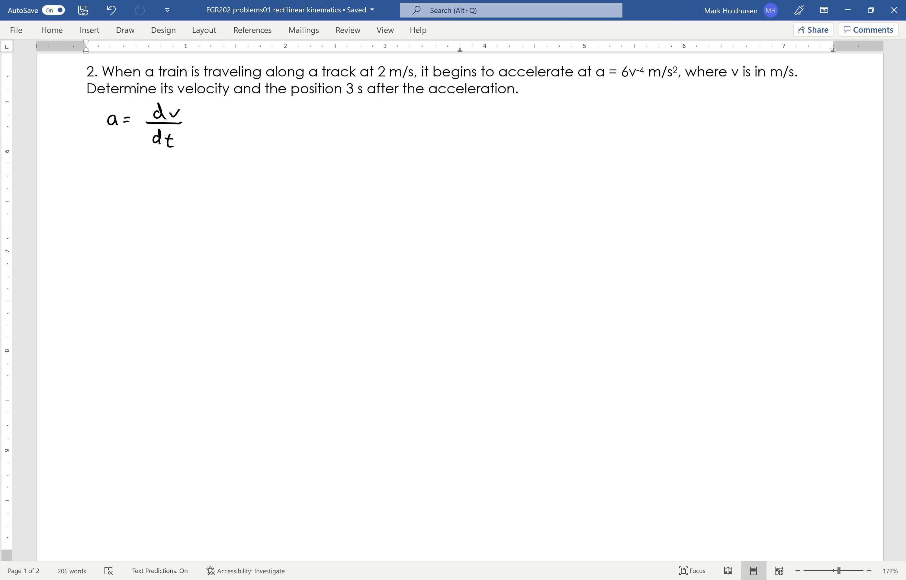
# Step: Ink 6v⁻⁴ = dv/dt on the line beneath
pyautogui.moveTo(116, 164); pyautogui.dragTo(112, 175)
pyautogui.moveTo(132, 175); pyautogui.dragTo(152, 166)
pyautogui.moveTo(157, 164); pyautogui.dragTo(164, 169)
pyautogui.moveTo(162, 160)
pyautogui.mouseDown()
pyautogui.moveTo(162, 173)
pyautogui.moveTo(188, 175)
pyautogui.moveTo(214, 155)
pyautogui.moveTo(215, 168)
pyautogui.mouseUp()
pyautogui.moveTo(218, 161)
pyautogui.mouseDown()
pyautogui.moveTo(232, 160)
pyautogui.moveTo(232, 171)
pyautogui.moveTo(214, 192)
pyautogui.mouseUp()
pyautogui.moveTo(220, 179)
pyautogui.mouseDown()
pyautogui.moveTo(221, 191)
pyautogui.moveTo(225, 183)
pyautogui.mouseUp()
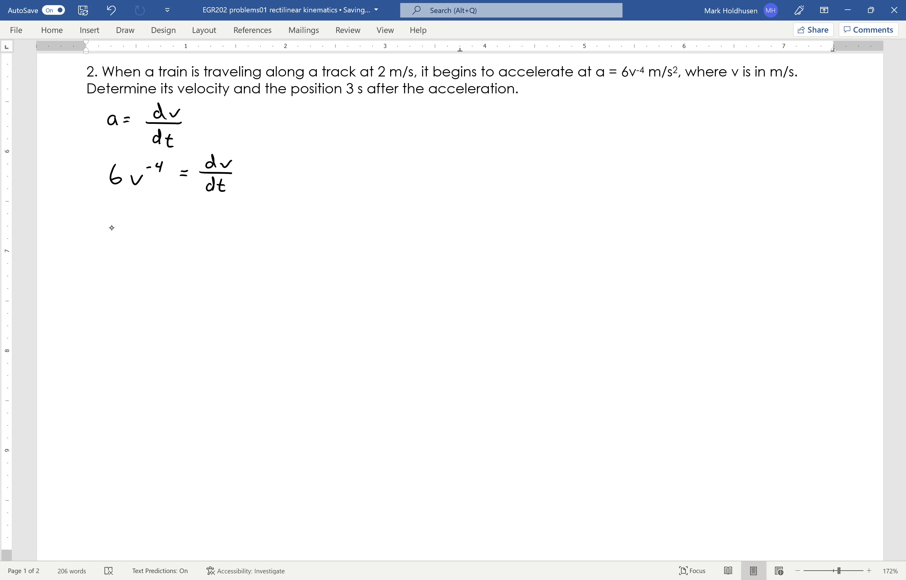
# Step: Separate variables on the next line as dt = 1/6 v⁴ dv
pyautogui.moveTo(120, 224); pyautogui.dragTo(121, 233)
pyautogui.moveTo(130, 218)
pyautogui.mouseDown()
pyautogui.moveTo(133, 233)
pyautogui.moveTo(151, 221)
pyautogui.mouseUp()
pyautogui.moveTo(146, 225); pyautogui.dragTo(152, 225)
pyautogui.moveTo(173, 210); pyautogui.dragTo(185, 220)
pyautogui.moveTo(179, 224)
pyautogui.mouseDown()
pyautogui.moveTo(181, 235)
pyautogui.moveTo(220, 216)
pyautogui.moveTo(241, 229)
pyautogui.moveTo(257, 219)
pyautogui.mouseUp()
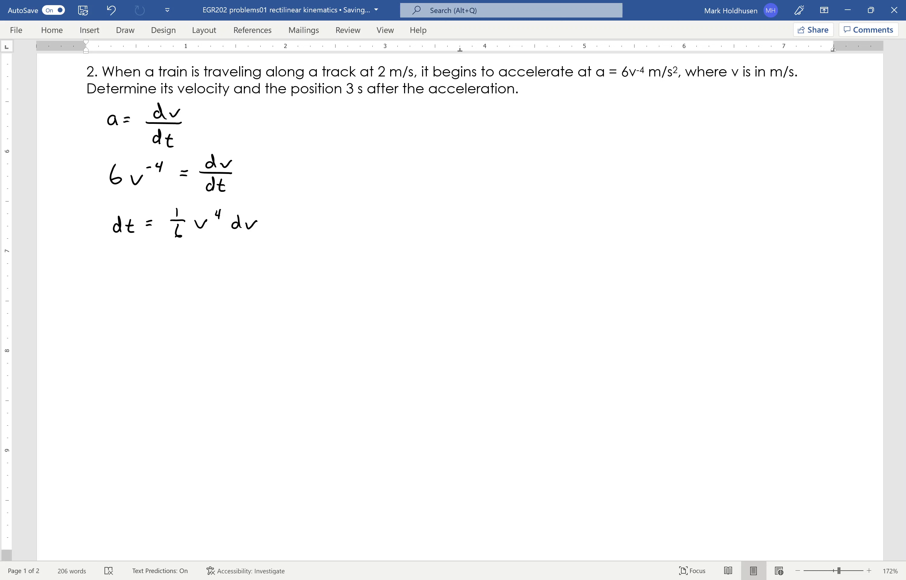
# Step: Add integral signs with limits 0 to t and 2 to v, underlining the 2 m/s initial speed
pyautogui.moveTo(111, 201); pyautogui.dragTo(102, 250)
pyautogui.moveTo(110, 255); pyautogui.dragTo(111, 256)
pyautogui.moveTo(104, 191); pyautogui.dragTo(107, 202)
pyautogui.moveTo(99, 196); pyautogui.dragTo(107, 195)
pyautogui.moveTo(168, 198)
pyautogui.mouseDown()
pyautogui.moveTo(159, 249)
pyautogui.moveTo(169, 260)
pyautogui.mouseUp()
pyautogui.moveTo(376, 79); pyautogui.dragTo(414, 78)
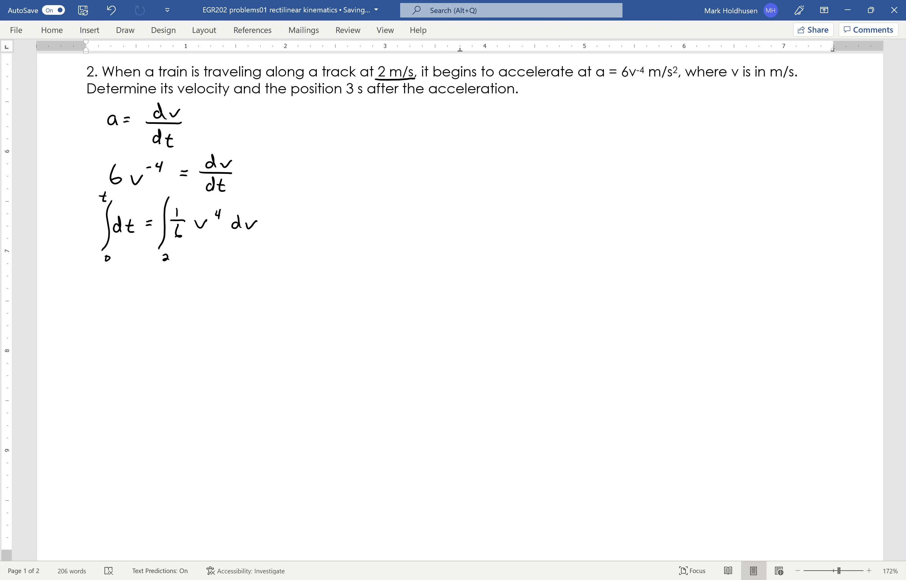
pyautogui.moveTo(169, 189); pyautogui.dragTo(177, 189)
# Step: Begin the integrated result as t = 1/30
pyautogui.moveTo(109, 283)
pyautogui.mouseDown()
pyautogui.moveTo(114, 299)
pyautogui.moveTo(113, 290)
pyautogui.mouseUp()
pyautogui.moveTo(125, 290); pyautogui.dragTo(129, 293)
pyautogui.moveTo(154, 278)
pyautogui.mouseDown()
pyautogui.moveTo(165, 291)
pyautogui.moveTo(149, 307)
pyautogui.mouseUp()
pyautogui.moveTo(161, 300); pyautogui.dragTo(195, 285)
# Step: Complete the evaluated integral as t = v⁵/30 − 2⁵/30
pyautogui.click(195, 279)
pyautogui.moveTo(194, 279)
pyautogui.mouseDown()
pyautogui.moveTo(211, 279)
pyautogui.moveTo(208, 307)
pyautogui.moveTo(224, 311)
pyautogui.moveTo(228, 273)
pyautogui.moveTo(241, 289)
pyautogui.moveTo(283, 275)
pyautogui.mouseUp()
pyautogui.moveTo(253, 294)
pyautogui.mouseDown()
pyautogui.moveTo(285, 297)
pyautogui.moveTo(262, 316)
pyautogui.moveTo(321, 282)
pyautogui.moveTo(326, 293)
pyautogui.moveTo(334, 288)
pyautogui.mouseUp()
pyautogui.moveTo(335, 282)
pyautogui.mouseDown()
pyautogui.moveTo(343, 281)
pyautogui.moveTo(344, 300)
pyautogui.moveTo(316, 322)
pyautogui.moveTo(330, 311)
pyautogui.mouseUp()
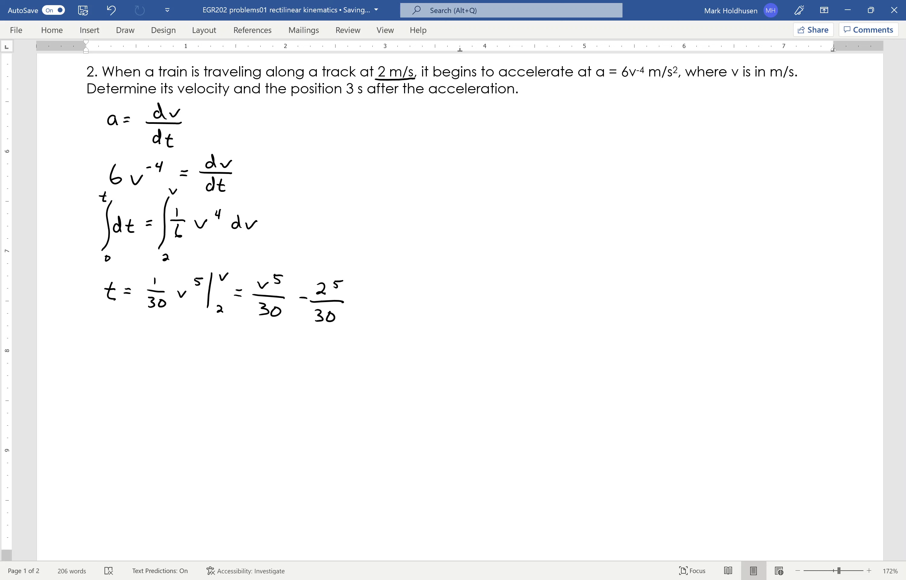
# Step: Start the simplified line with t = v⁵
pyautogui.moveTo(105, 333)
pyautogui.mouseDown()
pyautogui.moveTo(112, 348)
pyautogui.moveTo(114, 337)
pyautogui.mouseUp()
pyautogui.moveTo(119, 339); pyautogui.dragTo(128, 343)
pyautogui.moveTo(142, 328)
pyautogui.mouseDown()
pyautogui.moveTo(163, 319)
pyautogui.moveTo(171, 343)
pyautogui.moveTo(144, 356)
pyautogui.moveTo(206, 332)
pyautogui.moveTo(201, 339)
pyautogui.moveTo(220, 339)
pyautogui.moveTo(210, 347)
pyautogui.moveTo(225, 348)
pyautogui.moveTo(198, 363)
pyautogui.mouseUp()
# Step: Finish 32/30, then write 3 with an arrow toward the velocity result
pyautogui.moveTo(212, 357)
pyautogui.mouseDown()
pyautogui.moveTo(213, 363)
pyautogui.moveTo(212, 355)
pyautogui.mouseUp()
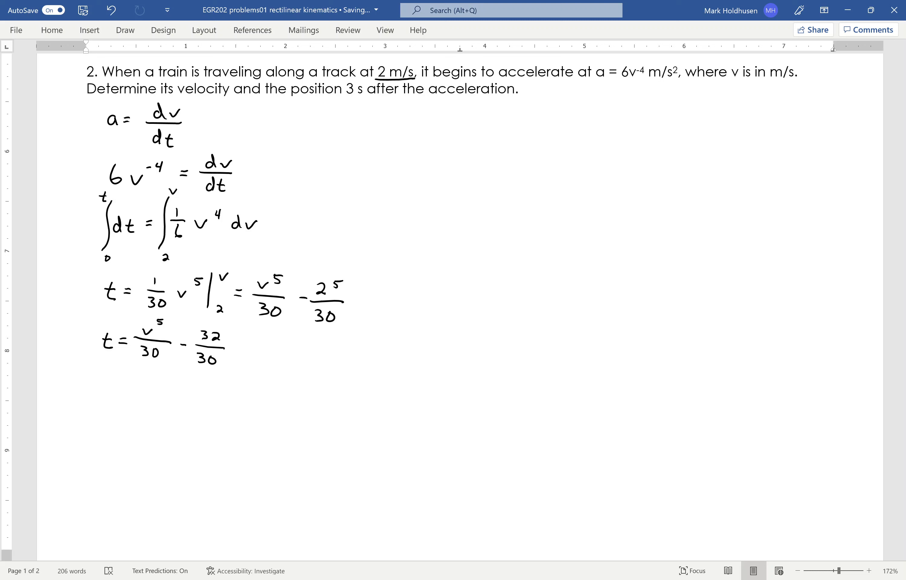
pyautogui.moveTo(103, 397)
pyautogui.mouseDown()
pyautogui.moveTo(102, 409)
pyautogui.moveTo(114, 362)
pyautogui.moveTo(123, 363)
pyautogui.mouseUp()
pyautogui.moveTo(137, 400); pyautogui.dragTo(160, 400)
pyautogui.moveTo(151, 395)
pyautogui.mouseDown()
pyautogui.moveTo(152, 404)
pyautogui.moveTo(202, 397)
pyautogui.mouseUp()
# Step: Write v = 2.61 m/s and draw a box around it
pyautogui.moveTo(194, 404)
pyautogui.mouseDown()
pyautogui.moveTo(280, 396)
pyautogui.moveTo(273, 410)
pyautogui.moveTo(288, 409)
pyautogui.mouseUp()
pyautogui.click(230, 404)
pyautogui.moveTo(171, 383)
pyautogui.mouseDown()
pyautogui.moveTo(168, 419)
pyautogui.moveTo(282, 426)
pyautogui.moveTo(302, 379)
pyautogui.moveTo(173, 381)
pyautogui.mouseUp()
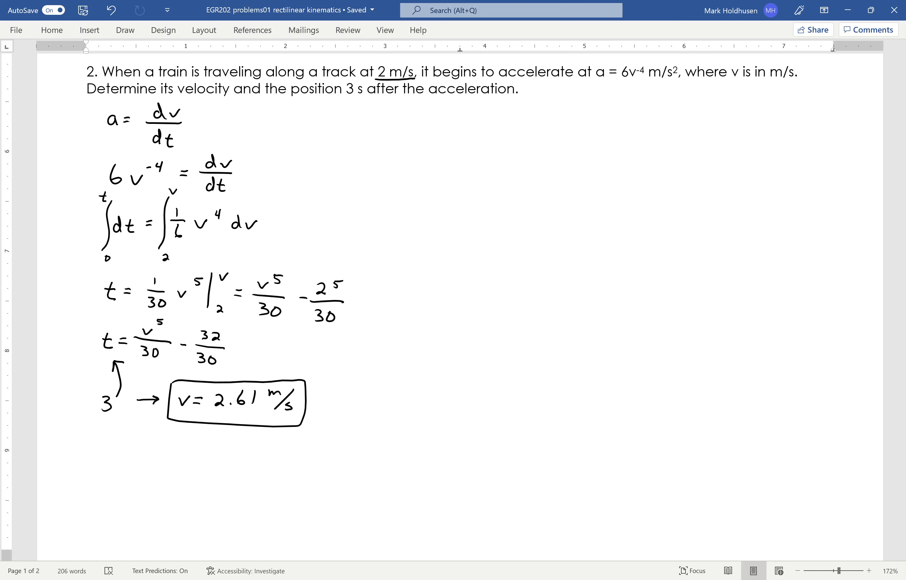
# Step: Handwrite a ds = v dv at the top of the right column
pyautogui.moveTo(407, 117)
pyautogui.mouseDown()
pyautogui.moveTo(409, 127)
pyautogui.moveTo(419, 114)
pyautogui.moveTo(421, 125)
pyautogui.mouseUp()
pyautogui.moveTo(433, 117)
pyautogui.mouseDown()
pyautogui.moveTo(424, 126)
pyautogui.moveTo(474, 117)
pyautogui.mouseUp()
pyautogui.moveTo(479, 120); pyautogui.dragTo(505, 118)
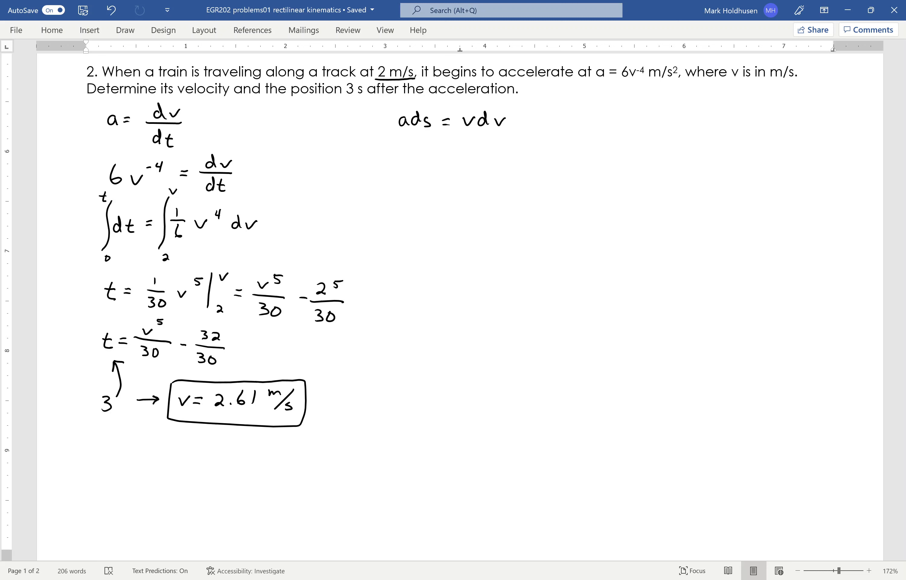
# Step: Ink 6v⁻⁴ ds = v dv beneath it
pyautogui.moveTo(407, 154); pyautogui.dragTo(400, 165)
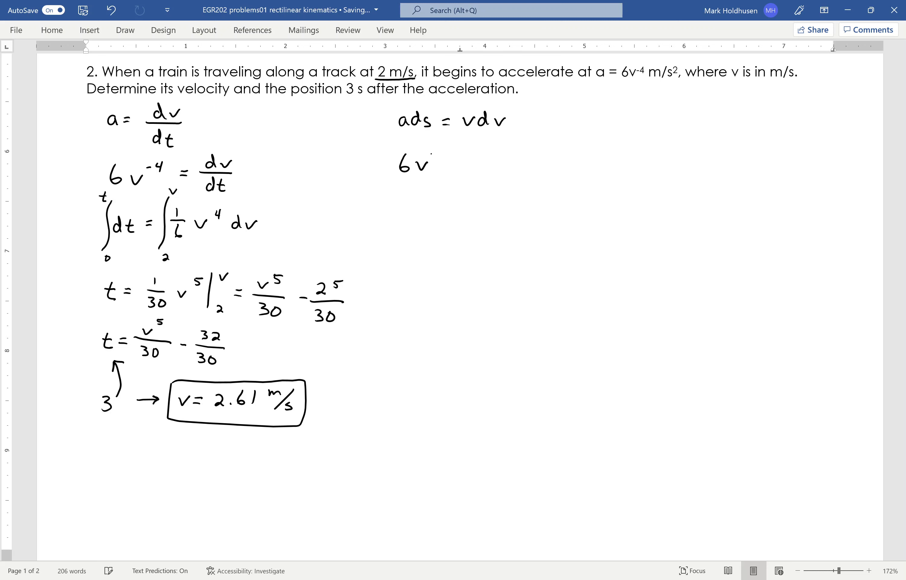
pyautogui.moveTo(431, 155); pyautogui.dragTo(435, 154)
pyautogui.moveTo(438, 152); pyautogui.dragTo(465, 171)
pyautogui.moveTo(474, 164)
pyautogui.mouseDown()
pyautogui.moveTo(469, 170)
pyautogui.moveTo(490, 161)
pyautogui.mouseUp()
pyautogui.moveTo(485, 167)
pyautogui.mouseDown()
pyautogui.moveTo(508, 167)
pyautogui.moveTo(517, 158)
pyautogui.mouseUp()
pyautogui.moveTo(526, 160)
pyautogui.mouseDown()
pyautogui.moveTo(521, 166)
pyautogui.moveTo(546, 158)
pyautogui.mouseUp()
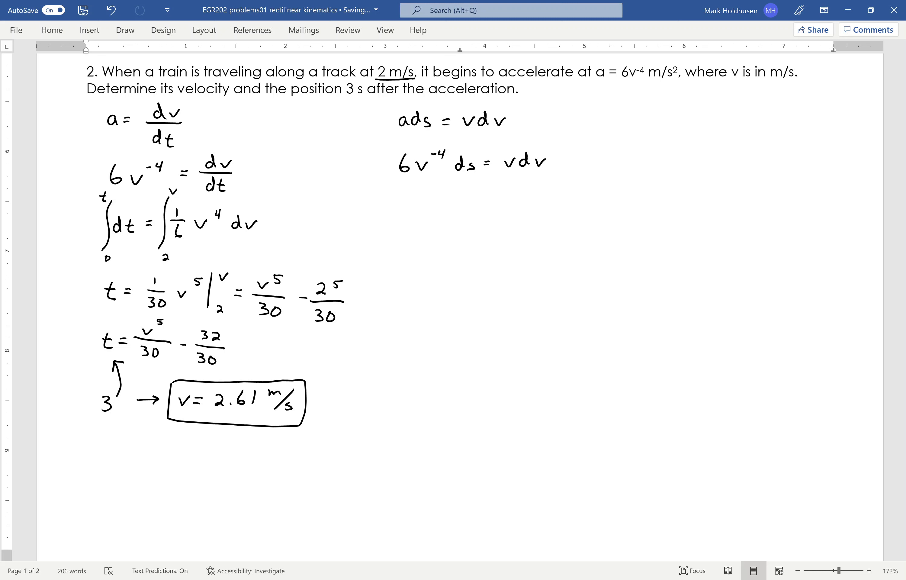
# Step: Separate variables as ds = 1/6 v⁵ dv on the next line
pyautogui.moveTo(411, 206); pyautogui.dragTo(412, 215)
pyautogui.moveTo(425, 206)
pyautogui.mouseDown()
pyautogui.moveTo(418, 216)
pyautogui.moveTo(440, 206)
pyautogui.mouseUp()
pyautogui.moveTo(432, 212); pyautogui.dragTo(432, 211)
pyautogui.moveTo(462, 194); pyautogui.dragTo(463, 205)
pyautogui.moveTo(455, 208)
pyautogui.mouseDown()
pyautogui.moveTo(470, 208)
pyautogui.moveTo(458, 223)
pyautogui.moveTo(494, 208)
pyautogui.mouseUp()
pyautogui.moveTo(513, 212); pyautogui.dragTo(514, 213)
pyautogui.moveTo(515, 200)
pyautogui.mouseDown()
pyautogui.moveTo(515, 218)
pyautogui.moveTo(533, 208)
pyautogui.mouseUp()
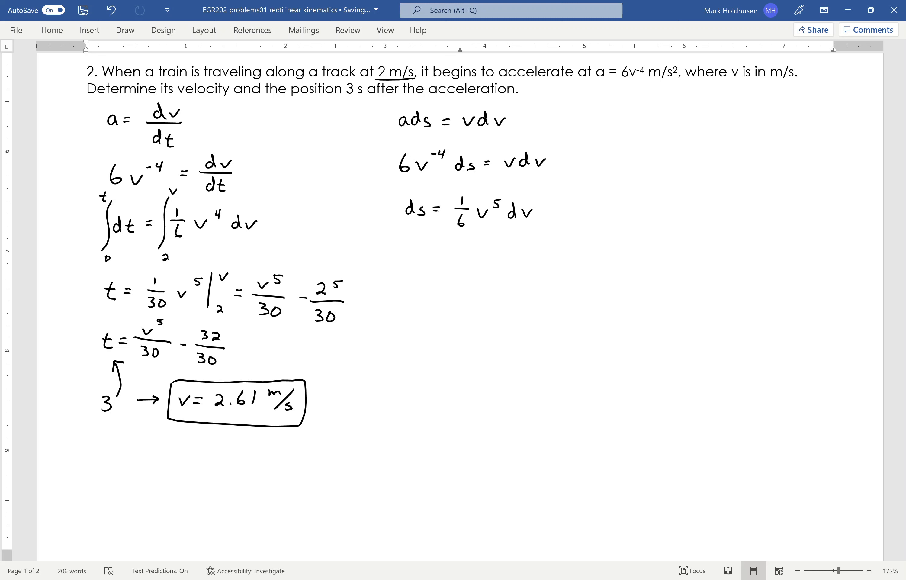
# Step: Add integral signs with limits 0 to s and 2 to v
pyautogui.moveTo(401, 190)
pyautogui.mouseDown()
pyautogui.moveTo(387, 231)
pyautogui.moveTo(394, 240)
pyautogui.mouseUp()
pyautogui.moveTo(409, 181); pyautogui.dragTo(404, 187)
pyautogui.moveTo(453, 190); pyautogui.dragTo(441, 238)
pyautogui.moveTo(447, 243); pyautogui.dragTo(450, 246)
pyautogui.moveTo(457, 181); pyautogui.dragTo(466, 181)
# Step: Write s = v⁶/36 evaluated from 2 to v
pyautogui.click(401, 286)
pyautogui.moveTo(410, 284)
pyautogui.mouseDown()
pyautogui.moveTo(402, 295)
pyautogui.moveTo(438, 290)
pyautogui.mouseUp()
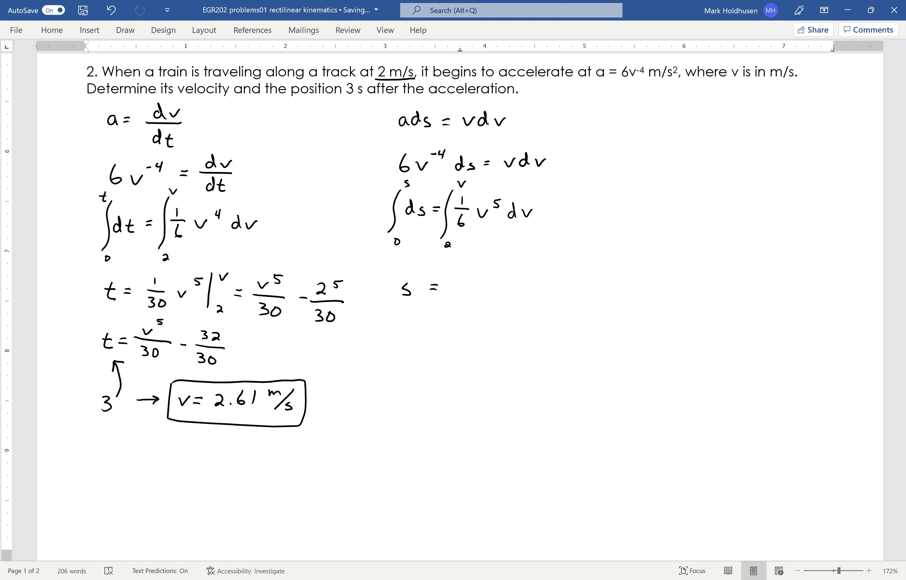
pyautogui.moveTo(463, 271)
pyautogui.mouseDown()
pyautogui.moveTo(485, 268)
pyautogui.moveTo(490, 286)
pyautogui.moveTo(461, 308)
pyautogui.mouseUp()
pyautogui.moveTo(480, 296); pyautogui.dragTo(476, 305)
pyautogui.moveTo(501, 266)
pyautogui.mouseDown()
pyautogui.moveTo(498, 312)
pyautogui.moveTo(513, 316)
pyautogui.moveTo(519, 259)
pyautogui.mouseUp()
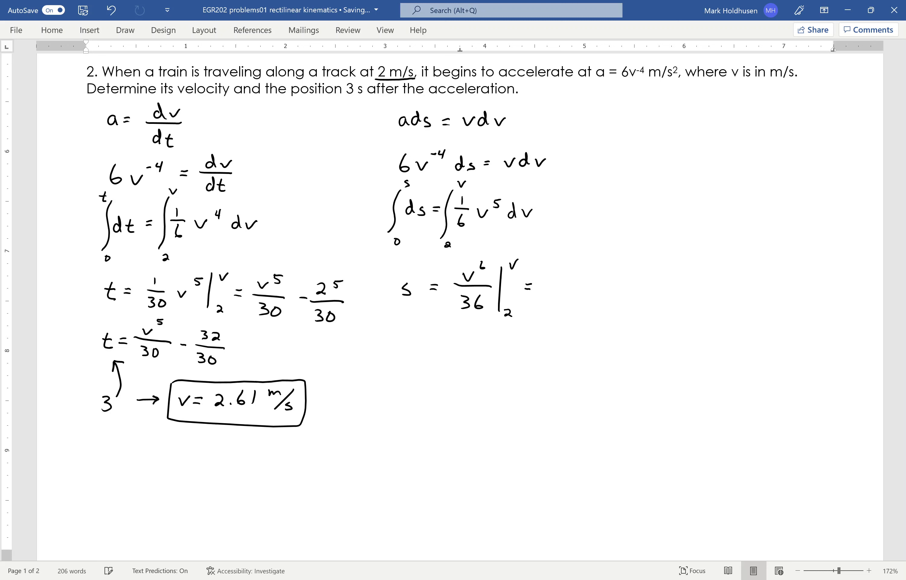
# Step: Expand it as v⁶/36 − 2⁶/36
pyautogui.moveTo(545, 273); pyautogui.dragTo(559, 273)
pyautogui.moveTo(568, 261)
pyautogui.mouseDown()
pyautogui.moveTo(556, 285)
pyautogui.moveTo(576, 287)
pyautogui.moveTo(563, 304)
pyautogui.mouseUp()
pyautogui.moveTo(614, 272)
pyautogui.mouseDown()
pyautogui.moveTo(625, 280)
pyautogui.moveTo(632, 271)
pyautogui.moveTo(645, 288)
pyautogui.moveTo(613, 312)
pyautogui.mouseUp()
pyautogui.moveTo(633, 296); pyautogui.dragTo(626, 309)
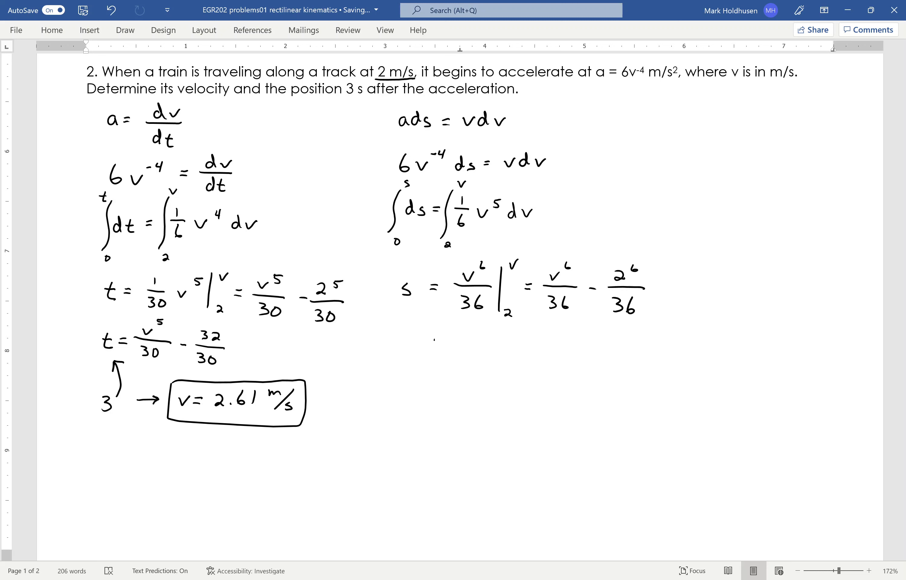
# Step: Write t = 3 with an arrow to v = 2.61 below the position equation
pyautogui.moveTo(431, 340); pyautogui.dragTo(435, 353)
pyautogui.moveTo(427, 345); pyautogui.dragTo(447, 345)
pyautogui.moveTo(442, 350); pyautogui.dragTo(448, 350)
pyautogui.moveTo(453, 340)
pyautogui.mouseDown()
pyautogui.moveTo(454, 352)
pyautogui.moveTo(495, 350)
pyautogui.mouseUp()
pyautogui.moveTo(521, 343); pyautogui.dragTo(544, 348)
pyautogui.click(541, 344)
pyautogui.moveTo(554, 342)
pyautogui.mouseDown()
pyautogui.moveTo(567, 354)
pyautogui.moveTo(594, 354)
pyautogui.moveTo(591, 309)
pyautogui.moveTo(570, 283)
pyautogui.mouseUp()
pyautogui.click(571, 352)
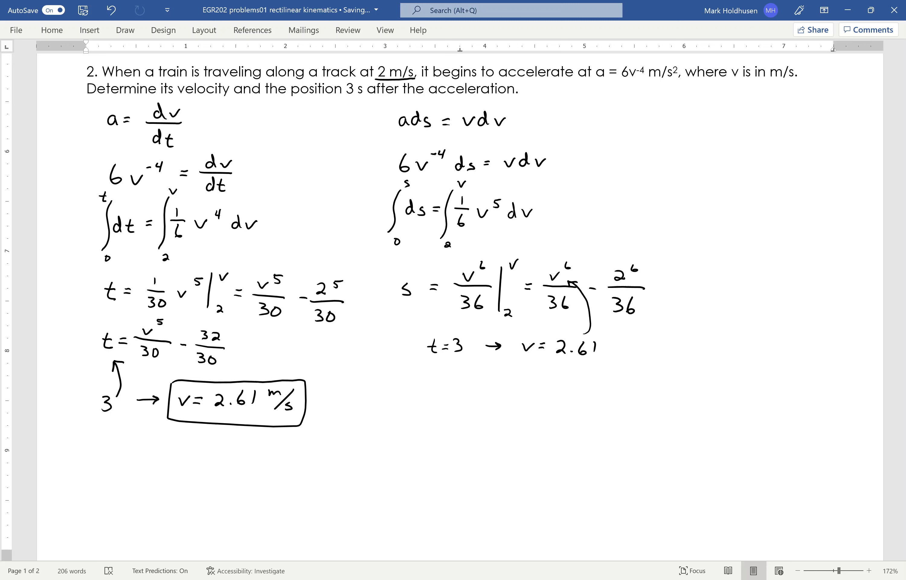
# Step: Add an arrow to s = 7.08 m and box the position answer
pyautogui.moveTo(618, 347); pyautogui.dragTo(682, 345)
pyautogui.moveTo(677, 349)
pyautogui.mouseDown()
pyautogui.moveTo(705, 340)
pyautogui.moveTo(701, 356)
pyautogui.moveTo(718, 345)
pyautogui.moveTo(735, 357)
pyautogui.moveTo(731, 350)
pyautogui.moveTo(763, 358)
pyautogui.mouseUp()
pyautogui.click(710, 354)
pyautogui.moveTo(650, 329)
pyautogui.mouseDown()
pyautogui.moveTo(650, 366)
pyautogui.moveTo(762, 371)
pyautogui.moveTo(780, 332)
pyautogui.moveTo(649, 327)
pyautogui.mouseUp()
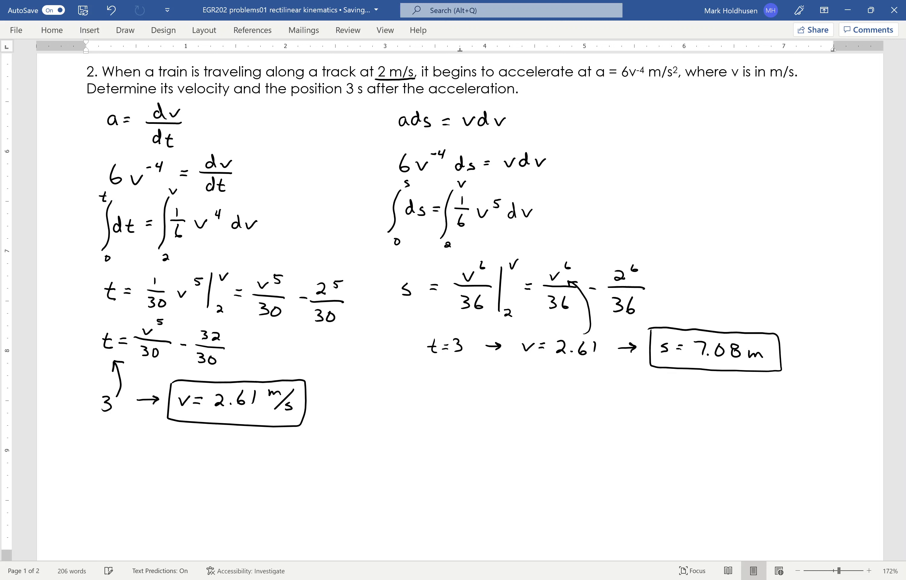